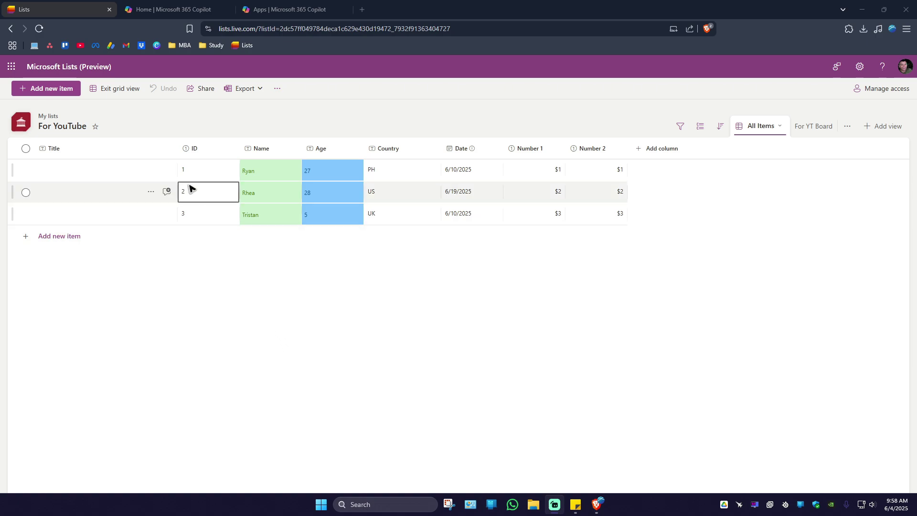
# Return to the Lists home page and start creating a new list
pyautogui.click(62, 67)
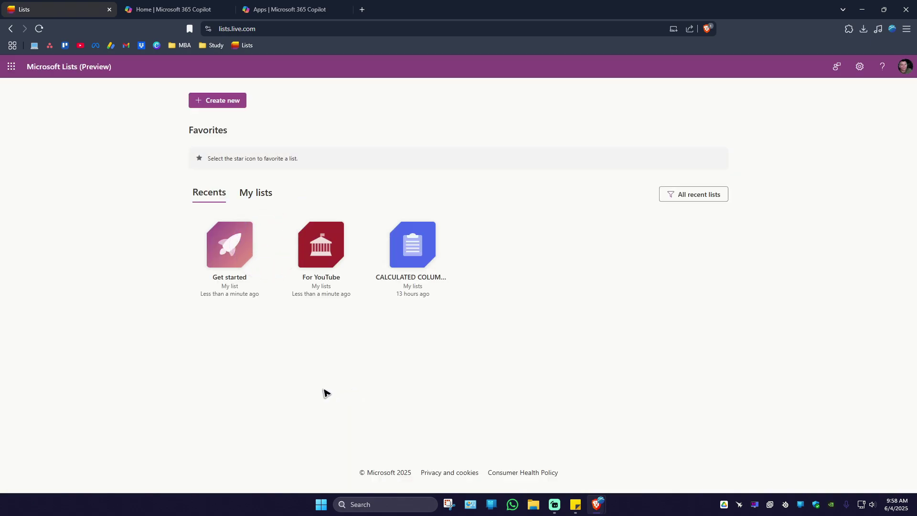
pyautogui.click(216, 106)
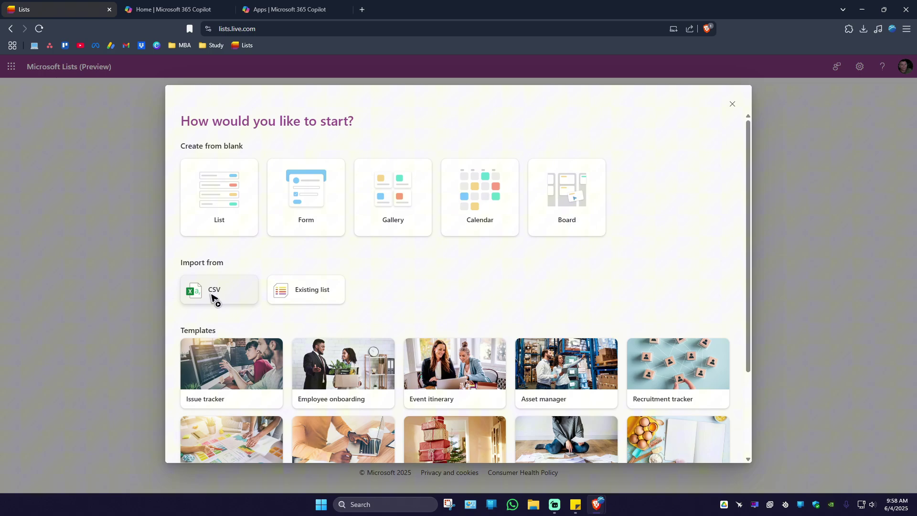
# Base a new list on the existing For YouTube list and place the cursor to prefix its name
pyautogui.click(312, 298)
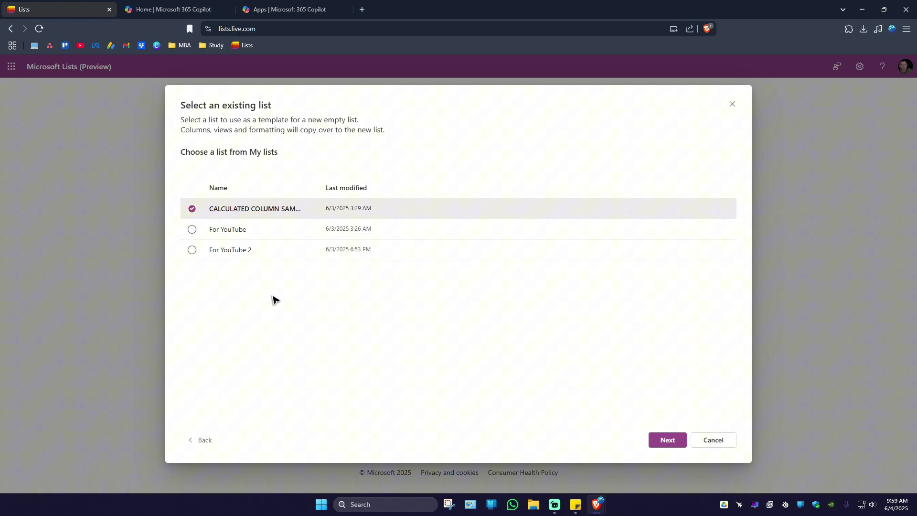
pyautogui.click(192, 229)
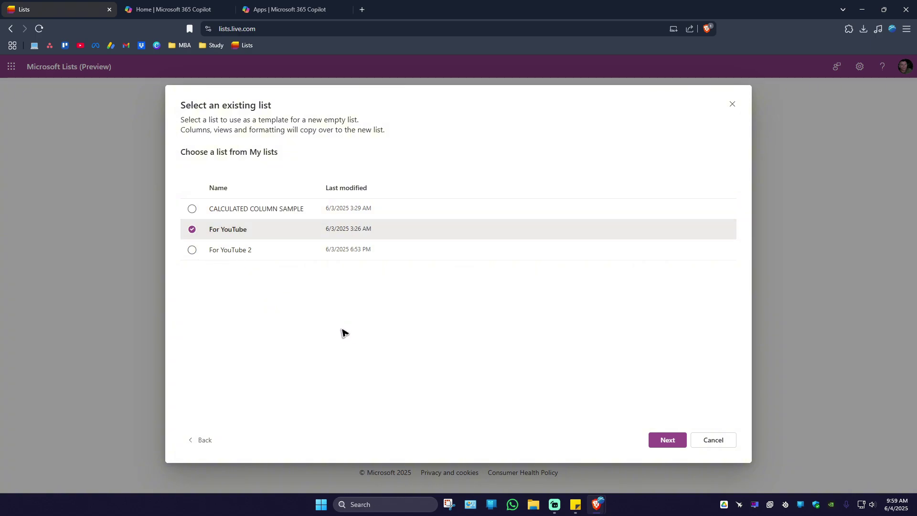
pyautogui.click(667, 438)
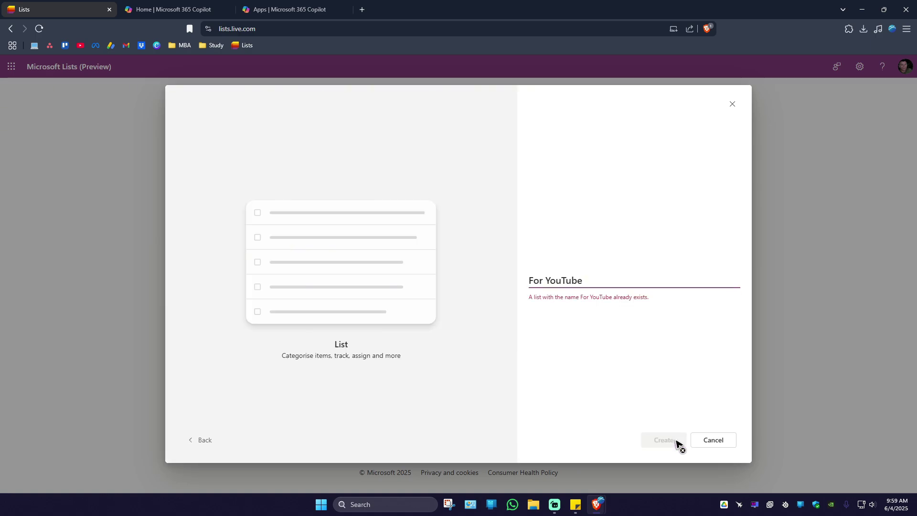
pyautogui.click(529, 282)
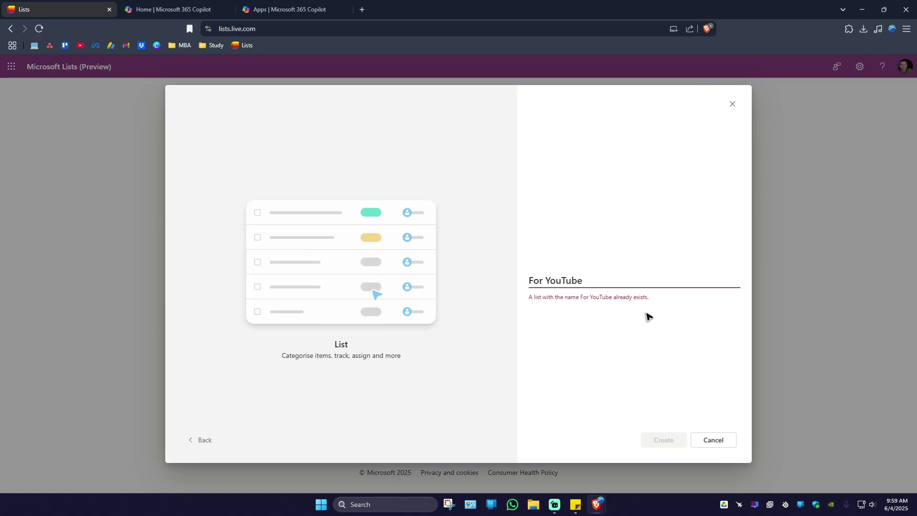
pyautogui.write('Copy')
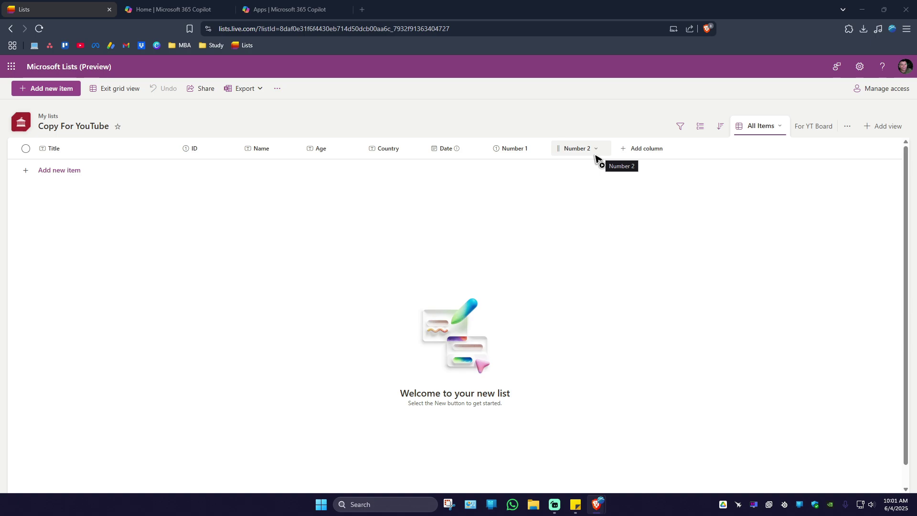
# Go back to the Lists home page via the Microsoft Lists header
pyautogui.click(79, 67)
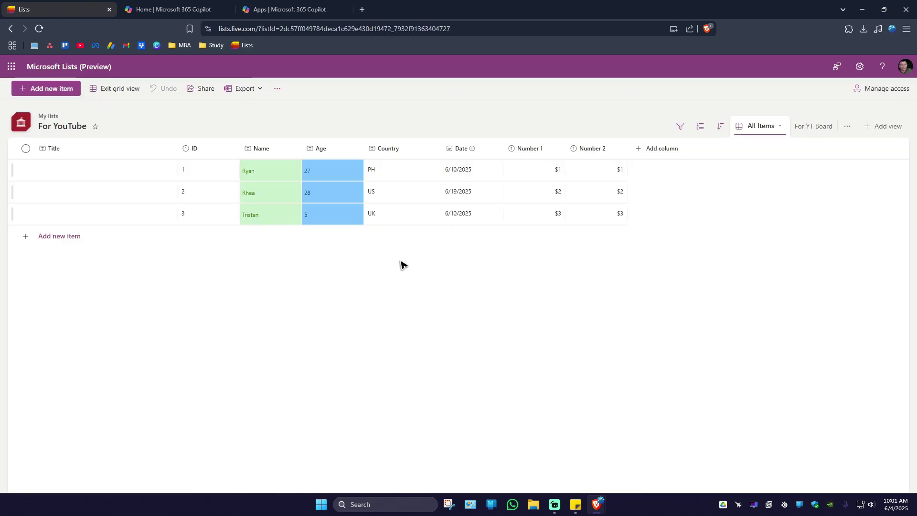
# Open the For YouTube list's export options and dismiss them without exporting
pyautogui.click(250, 88)
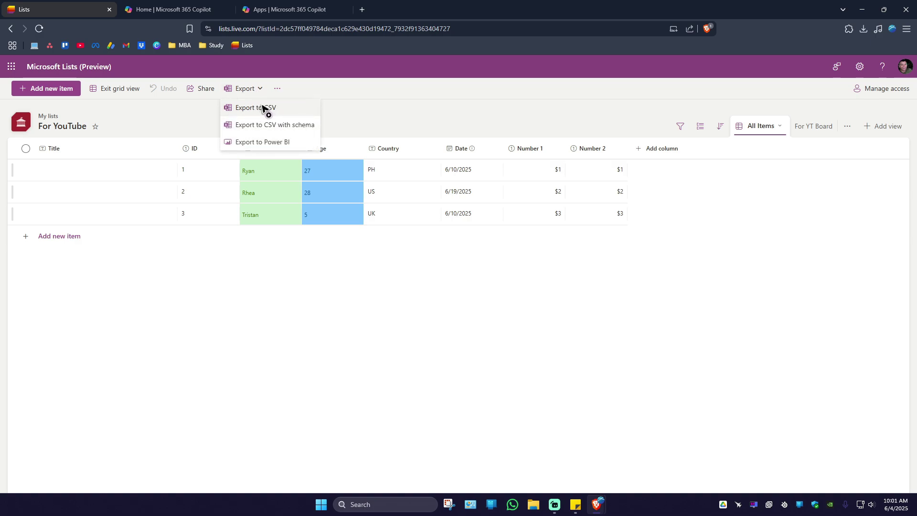
pyautogui.click(403, 253)
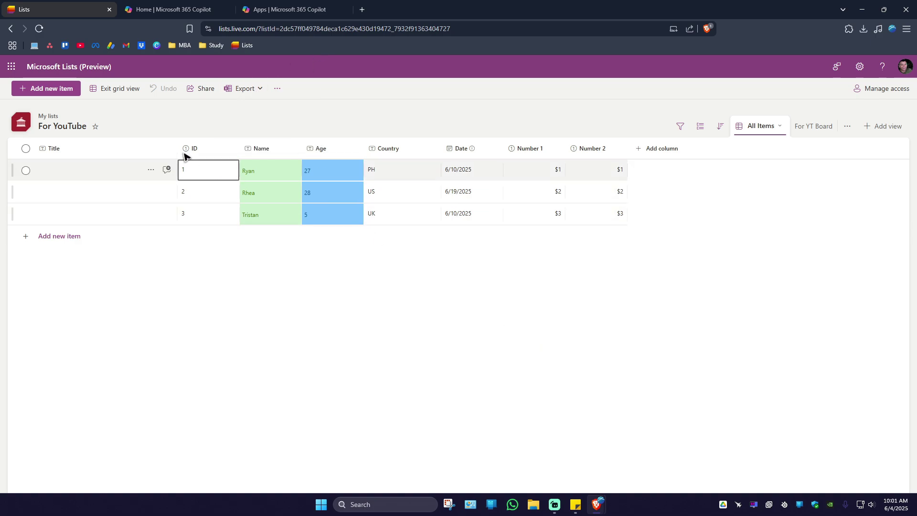
# Return to the Lists home page and start creating another new list
pyautogui.click(63, 66)
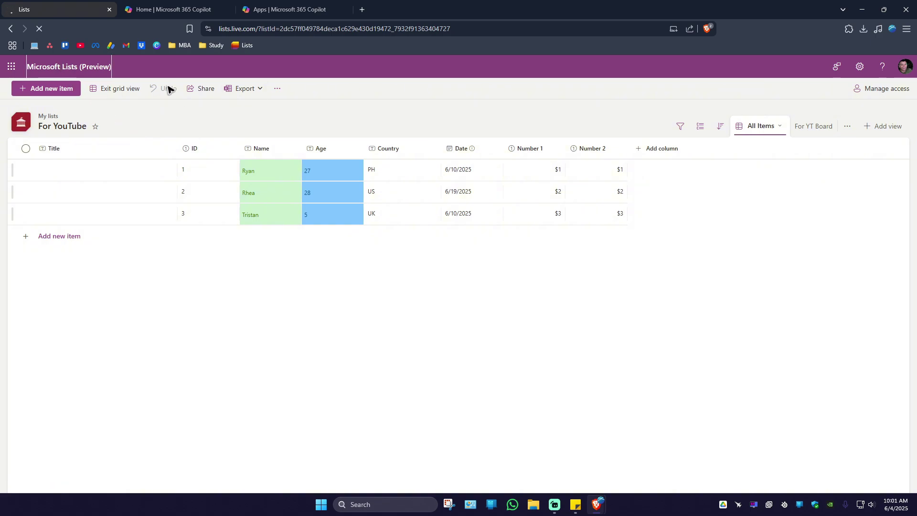
pyautogui.moveTo(154, 170)
pyautogui.click(312, 175)
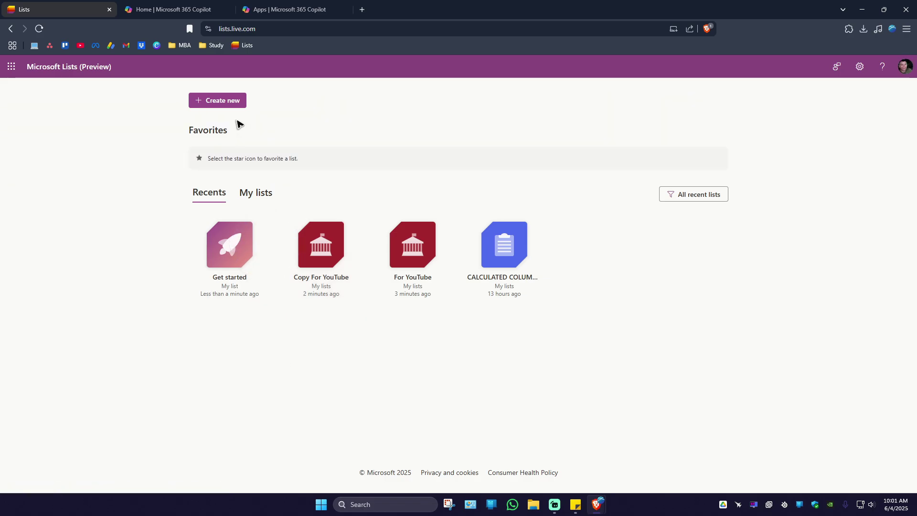
pyautogui.click(228, 102)
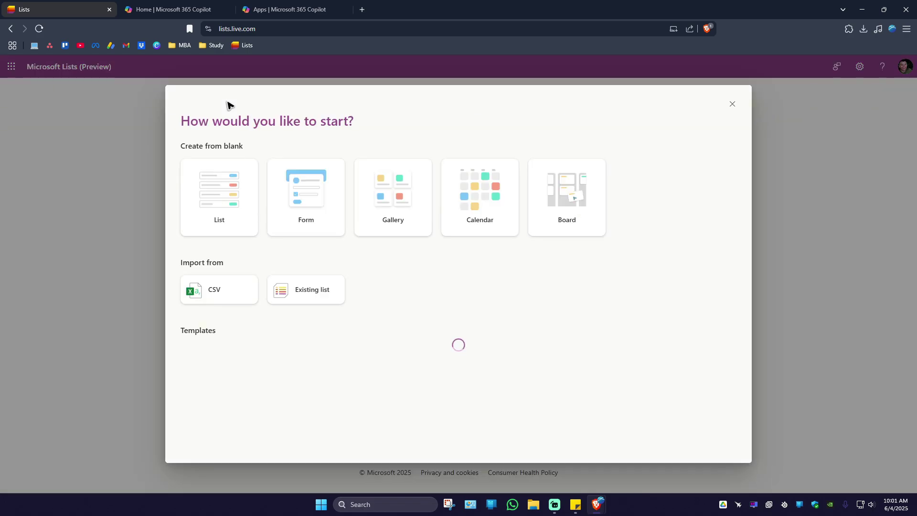
# Begin a CSV import of the For YouTube file, then cancel it and close the new-list options
pyautogui.click(224, 295)
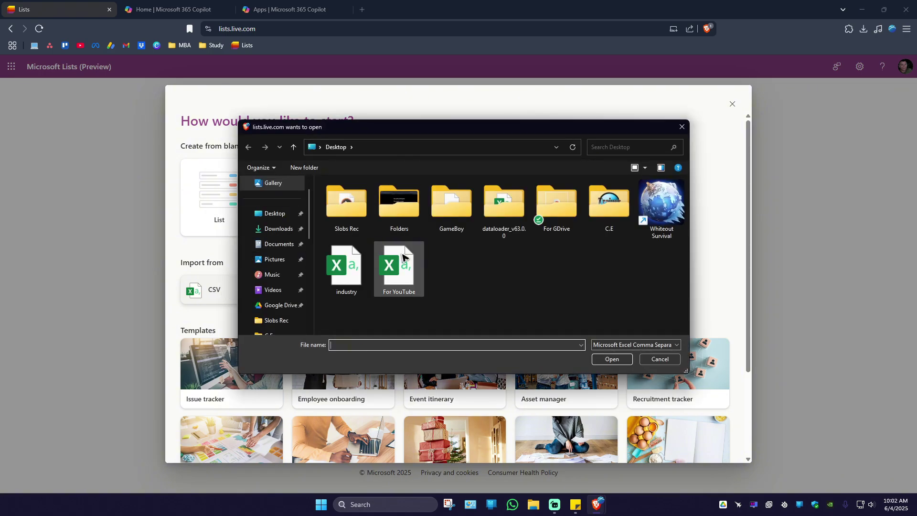
pyautogui.click(404, 257)
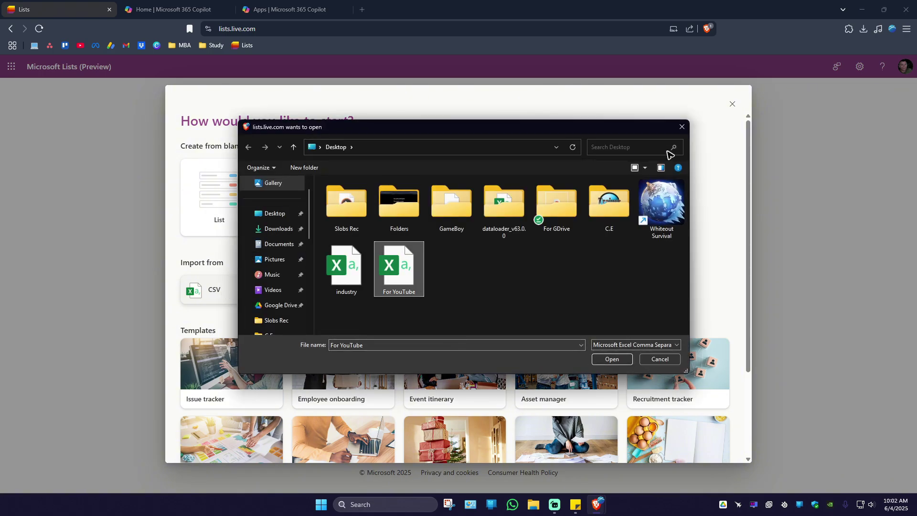
pyautogui.click(682, 127)
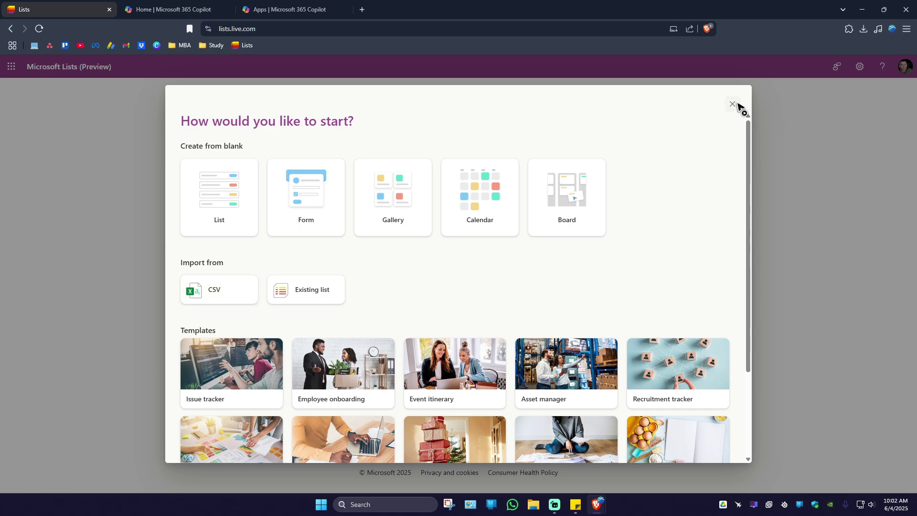
pyautogui.click(733, 104)
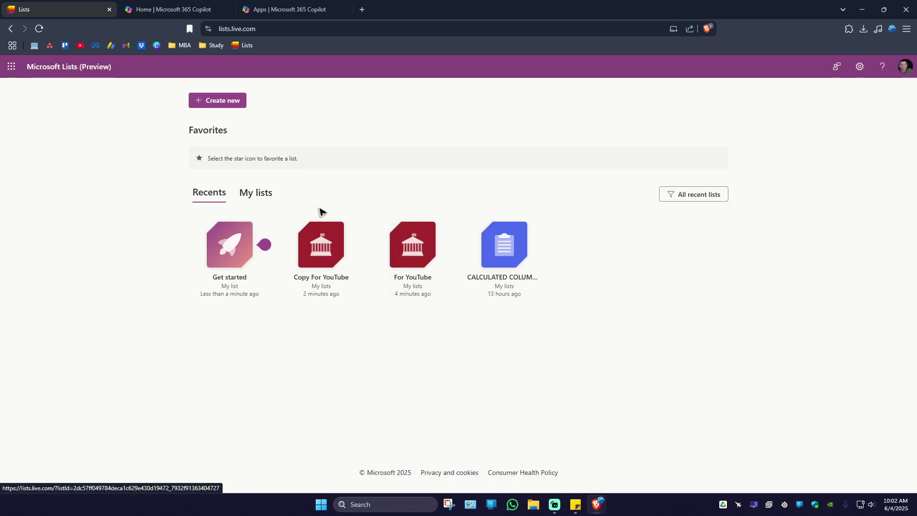